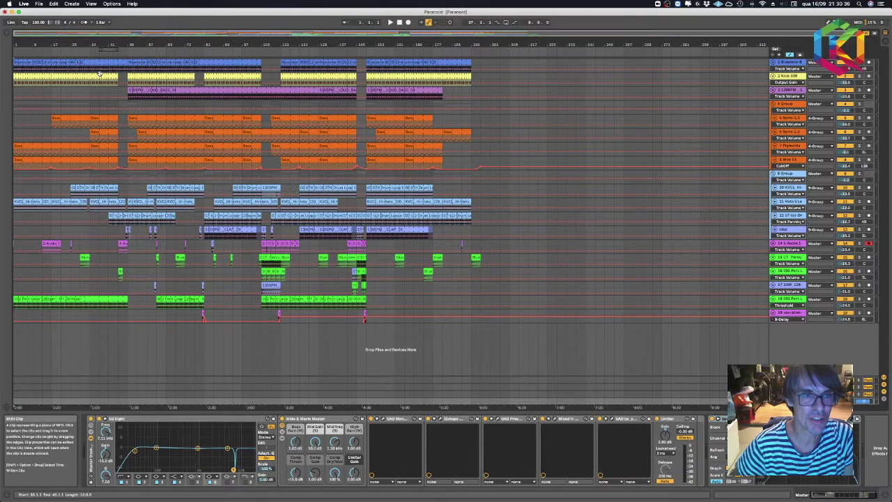
{"action": "left_click_drag", "start_coordinate": [206, 42], "coordinate": [206, 77]}
{"action": "scroll", "coordinate": [426, 104], "scroll_direction": "down", "scroll_amount": 5}
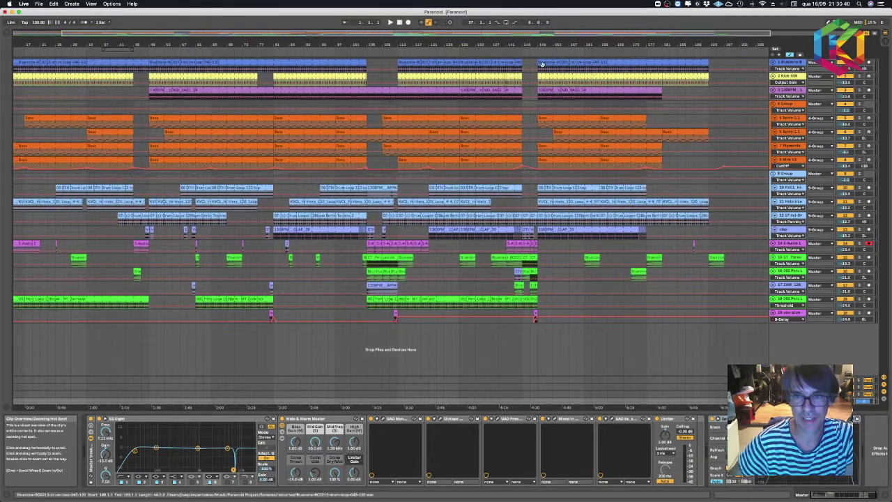
{"action": "scroll", "coordinate": [426, 104], "scroll_direction": "right", "scroll_amount": 1}
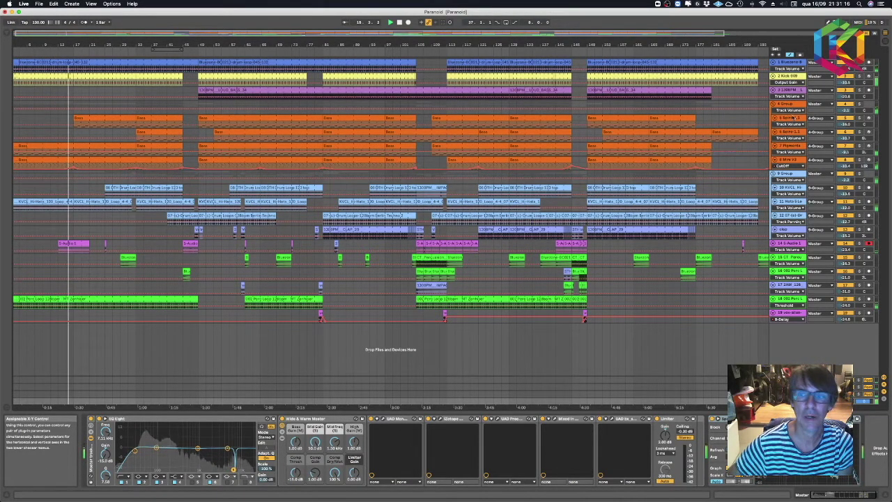
Open the Pigments synth on the Pigments bass track, nudge its Filter 1 cutoff during playback, and close the synth window
{"action": "left_click", "coordinate": [794, 118]}
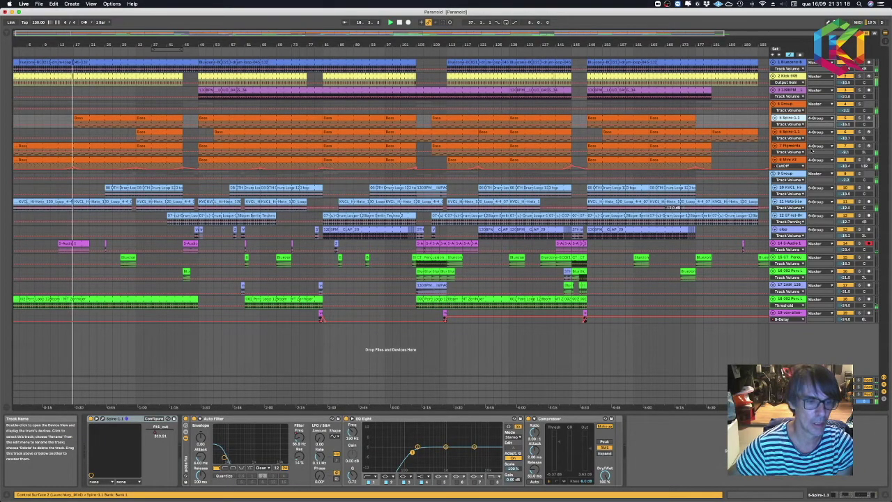
{"action": "left_click", "coordinate": [791, 146]}
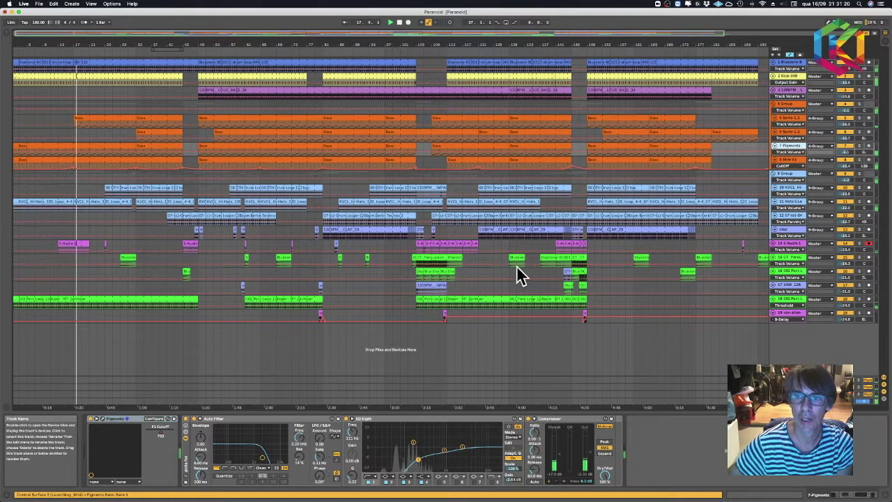
{"action": "left_click", "coordinate": [101, 420]}
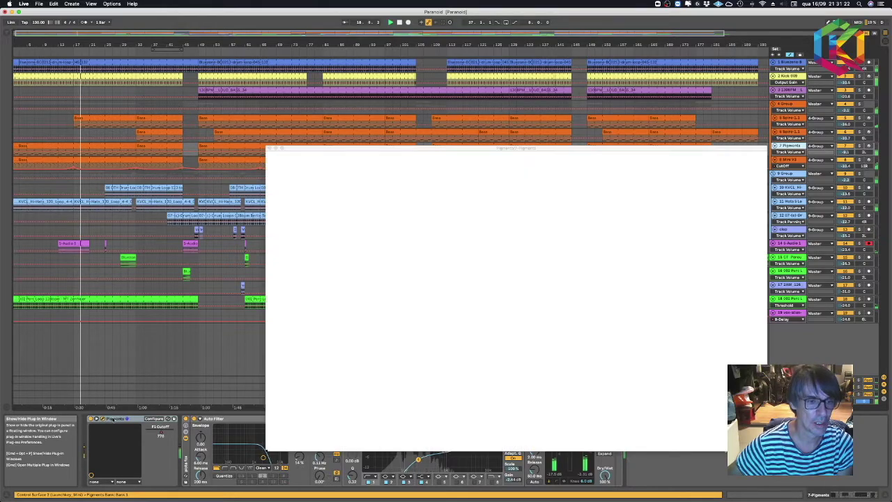
{"action": "left_click_drag", "start_coordinate": [463, 164], "coordinate": [394, 131]}
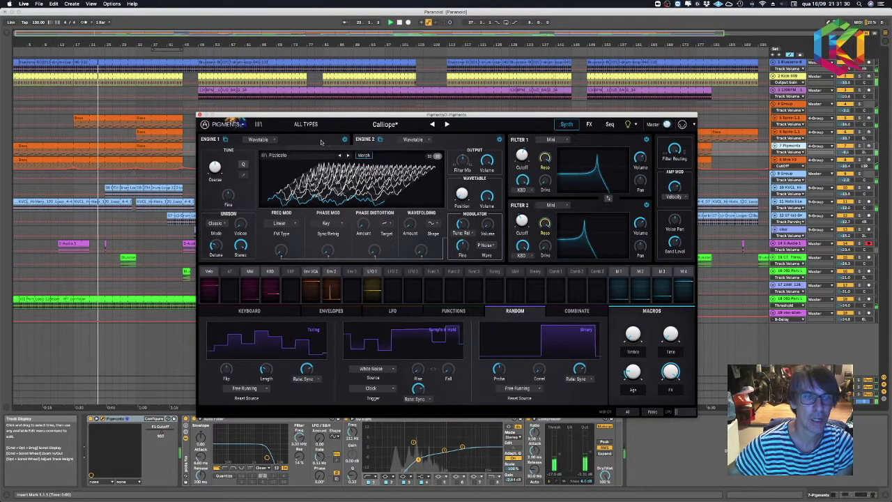
{"action": "left_click_drag", "start_coordinate": [524, 151], "coordinate": [522, 154]}
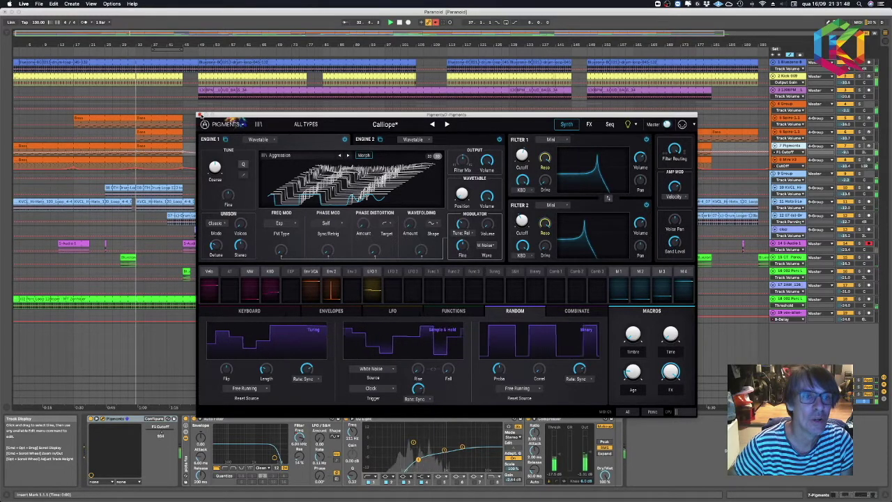
{"action": "left_click", "coordinate": [200, 115]}
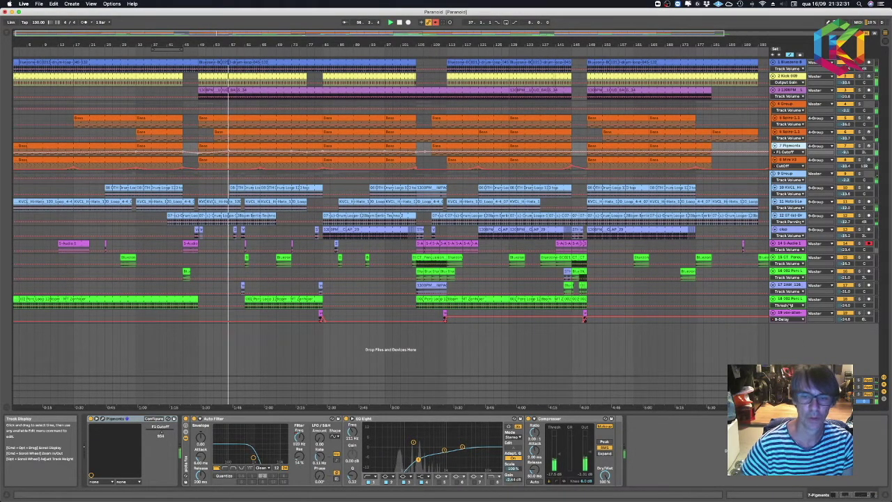
Open the Massive Passive, Precision Buss Compressor and bx_saturator V2 plug-ins on the Master track and spread their windows apart
{"action": "left_click", "coordinate": [786, 314]}
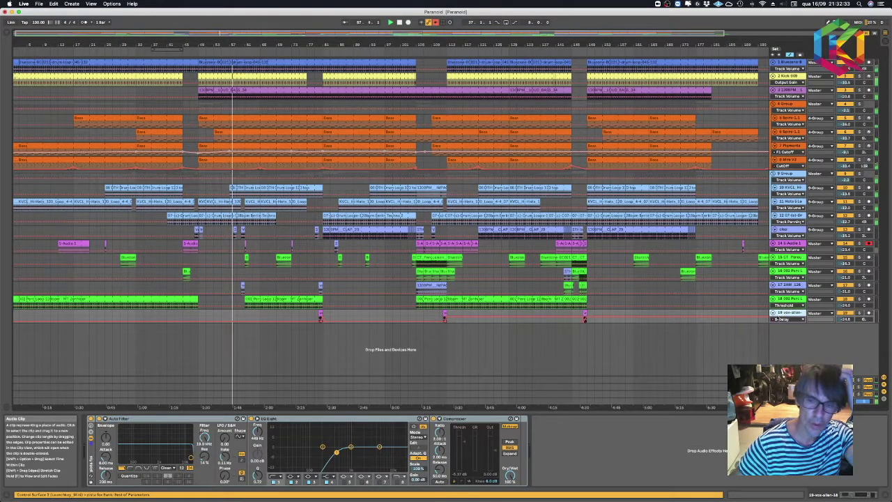
{"action": "left_click", "coordinate": [788, 326]}
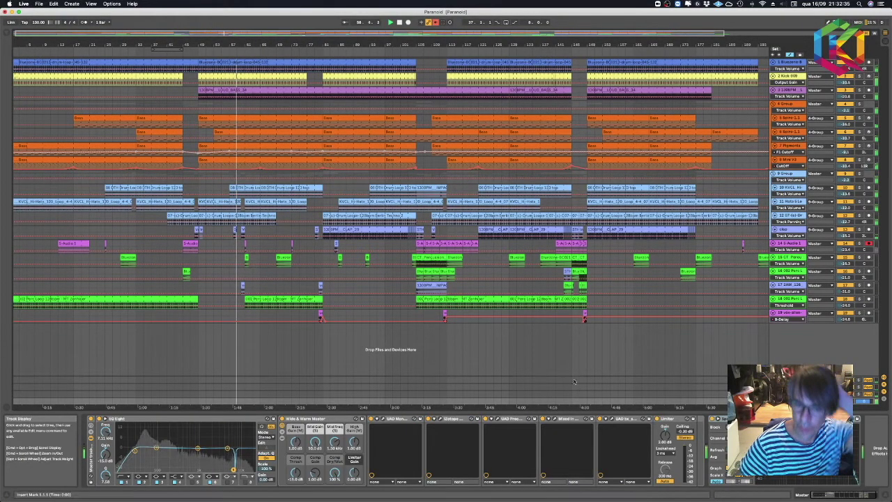
{"action": "left_click", "coordinate": [383, 420]}
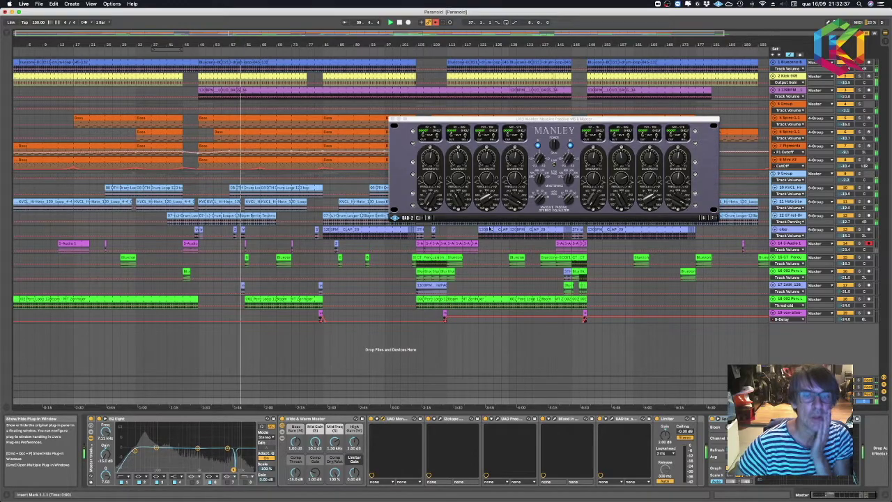
{"action": "left_click_drag", "start_coordinate": [503, 116], "coordinate": [430, 263]}
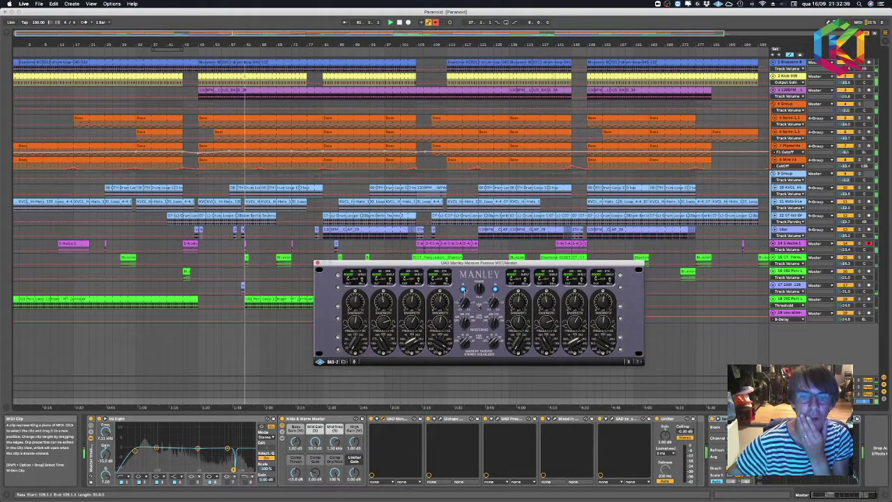
{"action": "left_click", "coordinate": [496, 418]}
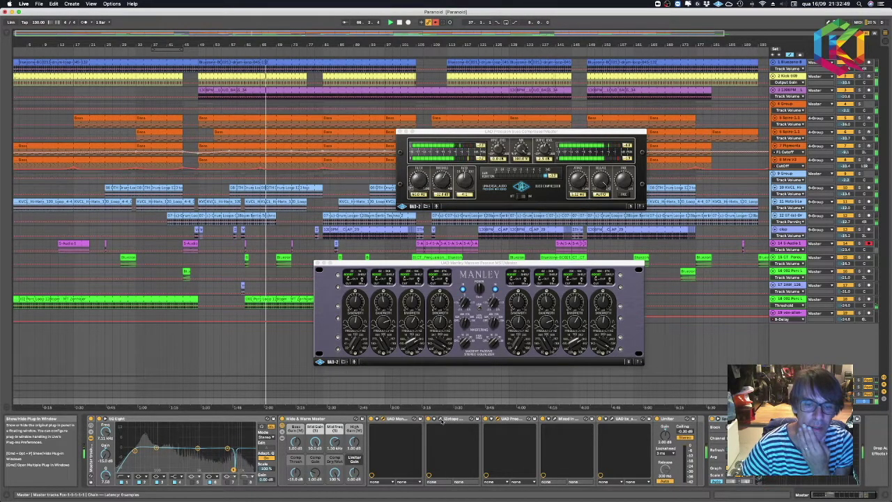
{"action": "left_click", "coordinate": [606, 419]}
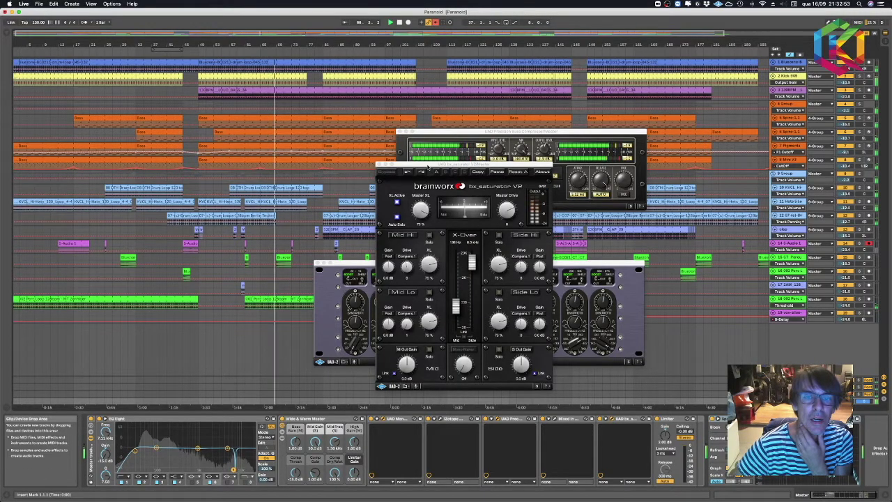
{"action": "left_click_drag", "start_coordinate": [429, 168], "coordinate": [168, 141]}
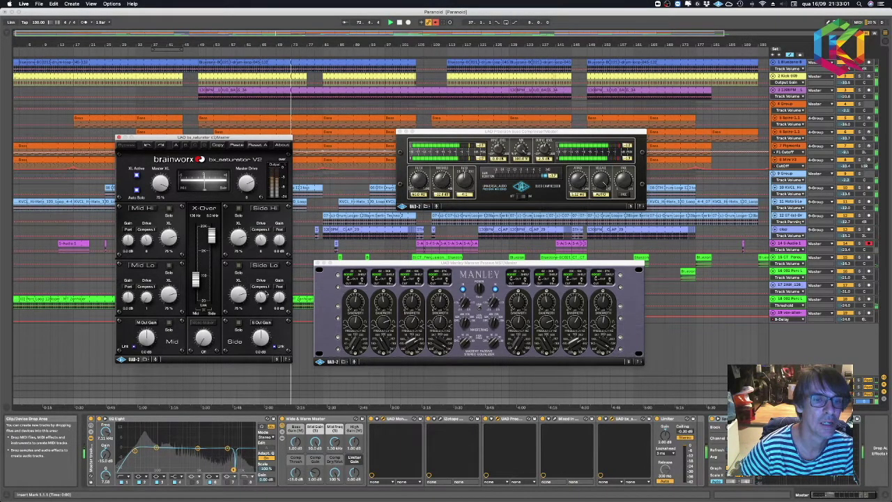
Close the three mastering plug-in windows and re-enable the overridden automation
{"action": "left_click", "coordinate": [239, 264]}
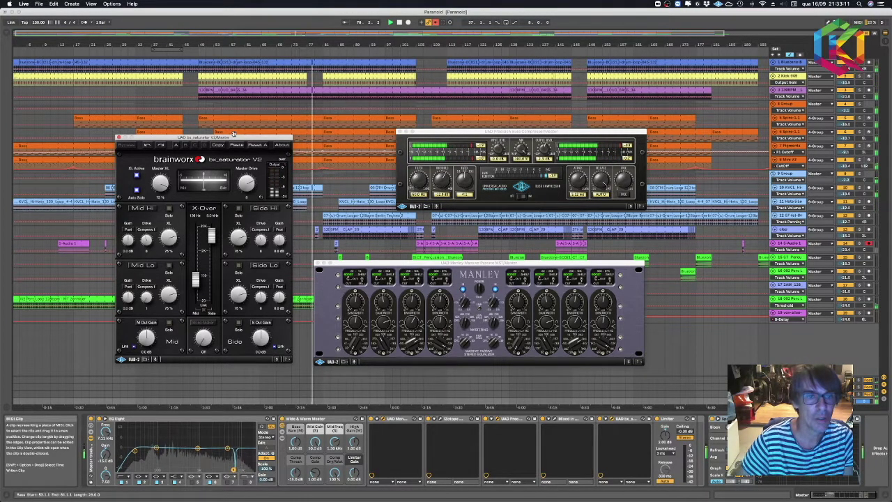
{"action": "left_click_drag", "start_coordinate": [235, 138], "coordinate": [269, 136]}
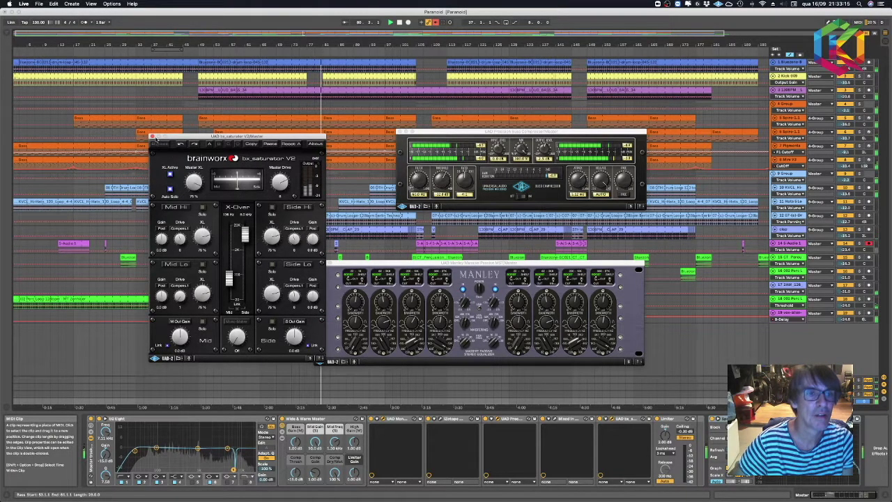
{"action": "left_click", "coordinate": [154, 137]}
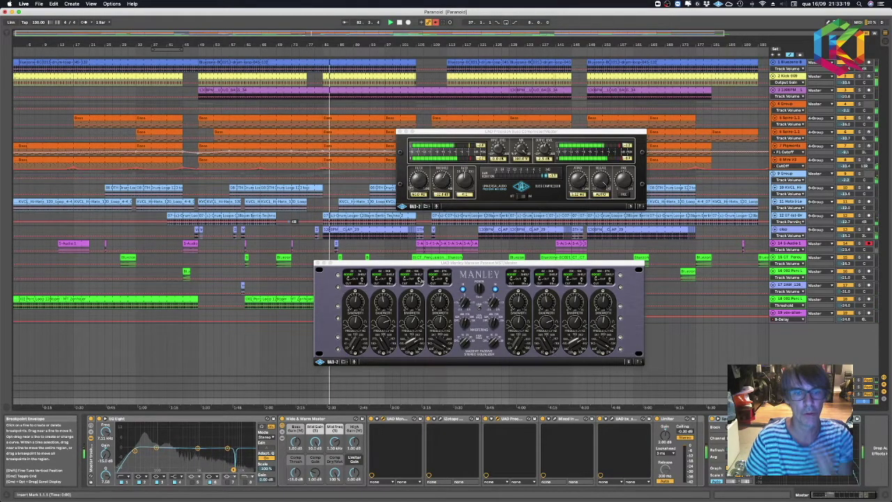
{"action": "left_click", "coordinate": [319, 267]}
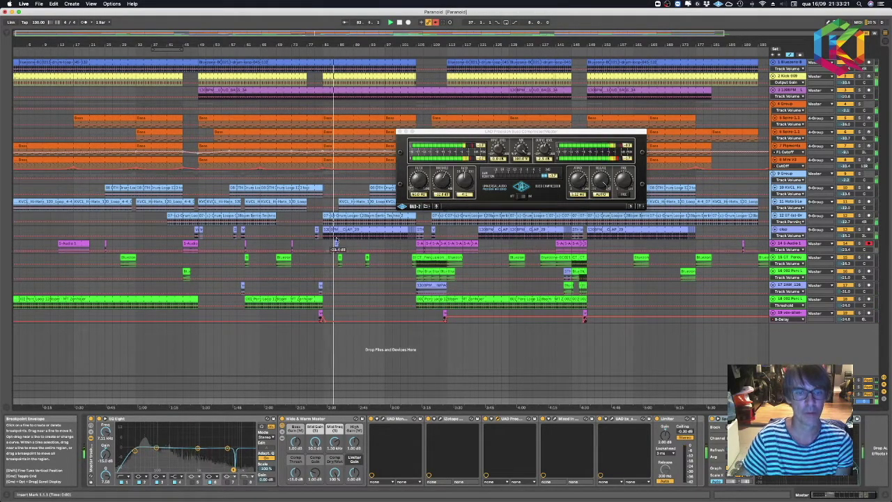
{"action": "left_click", "coordinate": [400, 131]}
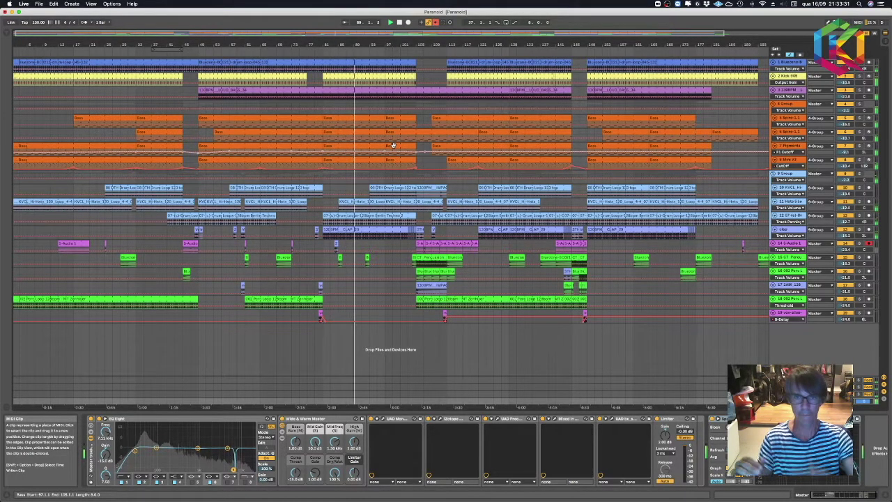
{"action": "left_click", "coordinate": [433, 22]}
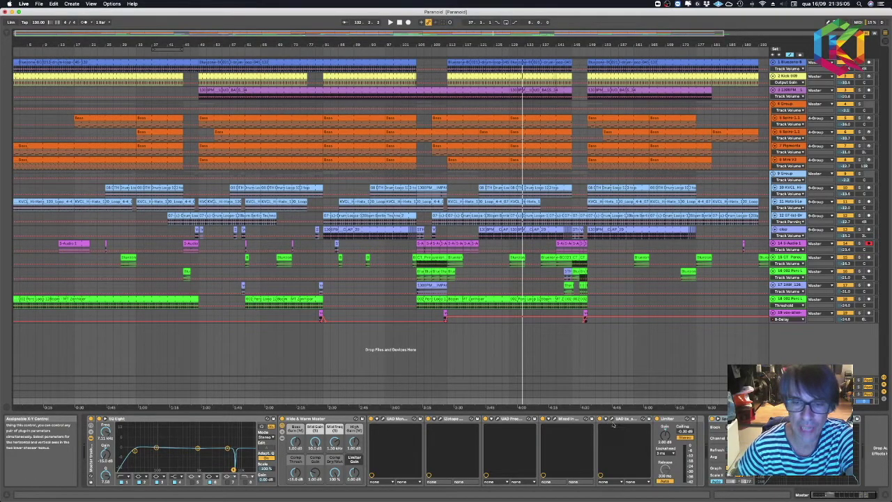
Reopen the Master track's Massive Passive, Precision Buss Compressor and bx_saturator V2 and arrange their windows across the arrangement
{"action": "left_click", "coordinate": [378, 420]}
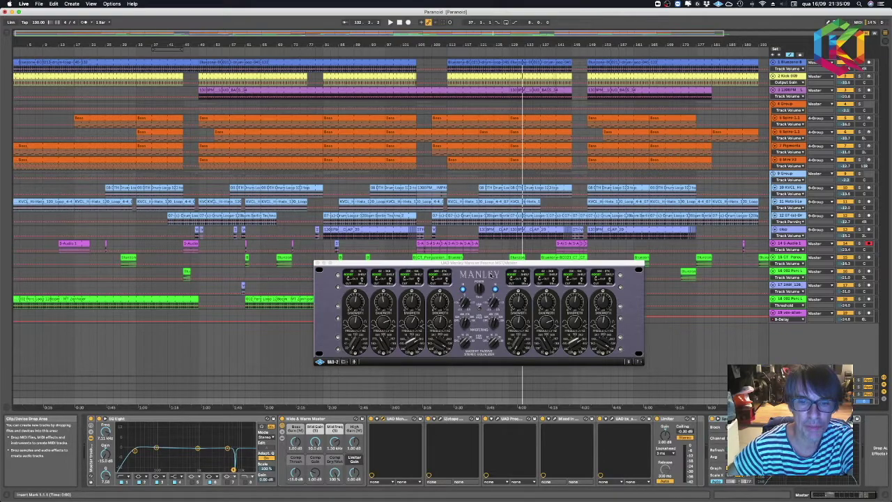
{"action": "left_click_drag", "start_coordinate": [496, 269], "coordinate": [318, 130]}
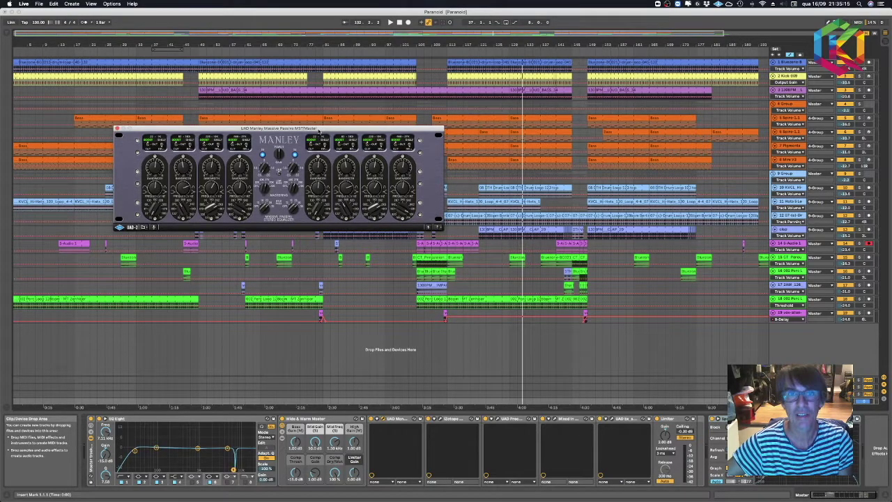
{"action": "left_click", "coordinate": [491, 418]}
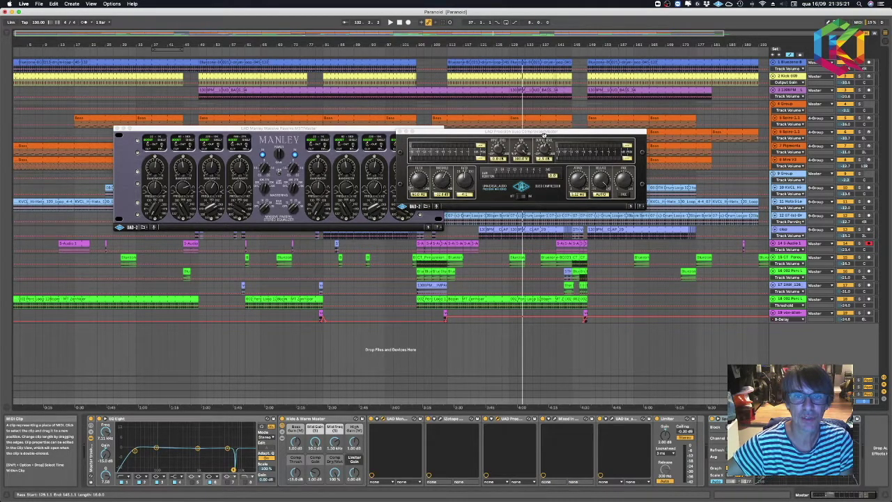
{"action": "left_click", "coordinate": [558, 134]}
{"action": "left_click_drag", "start_coordinate": [565, 134], "coordinate": [693, 129]}
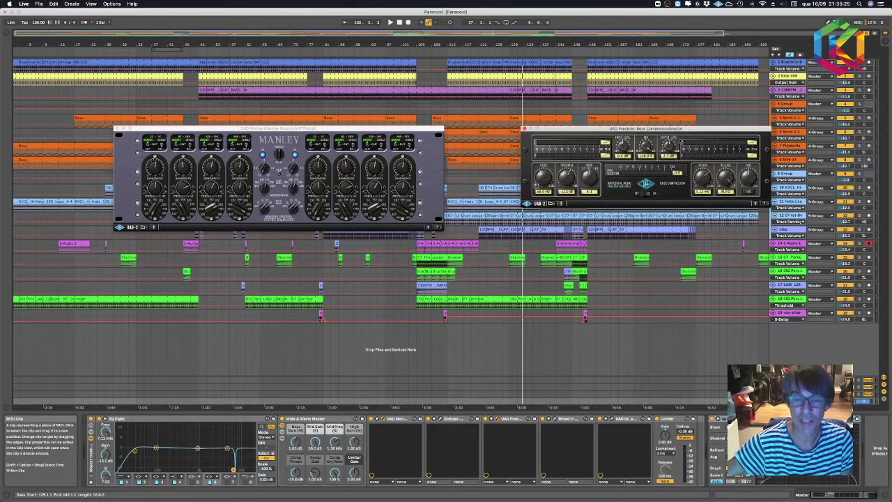
{"action": "left_click", "coordinate": [611, 419]}
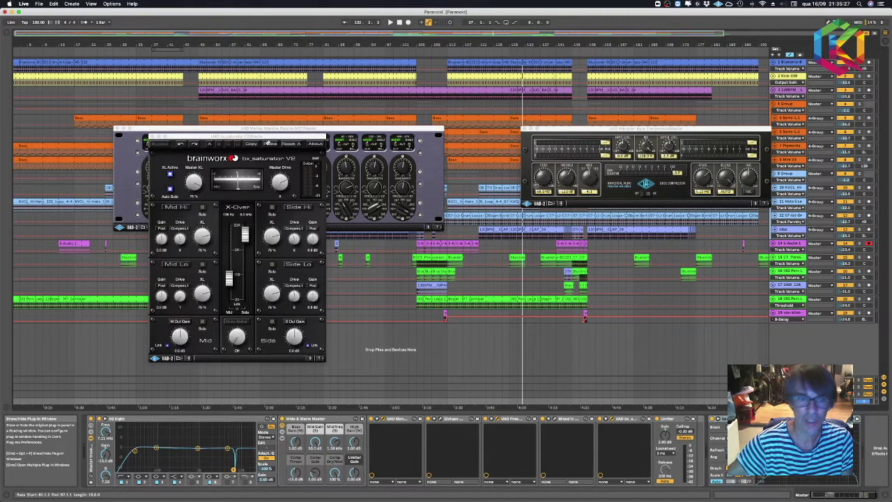
{"action": "left_click_drag", "start_coordinate": [207, 138], "coordinate": [474, 105]}
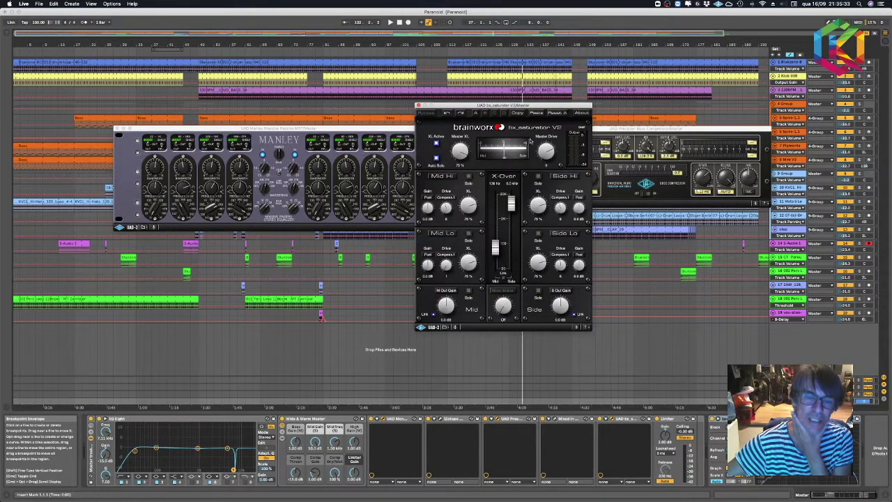
Browse the preset files of bx_saturator V2 and dismiss the file dialog
{"action": "left_click", "coordinate": [453, 327]}
{"action": "scroll", "coordinate": [418, 188], "scroll_direction": "down", "scroll_amount": 5}
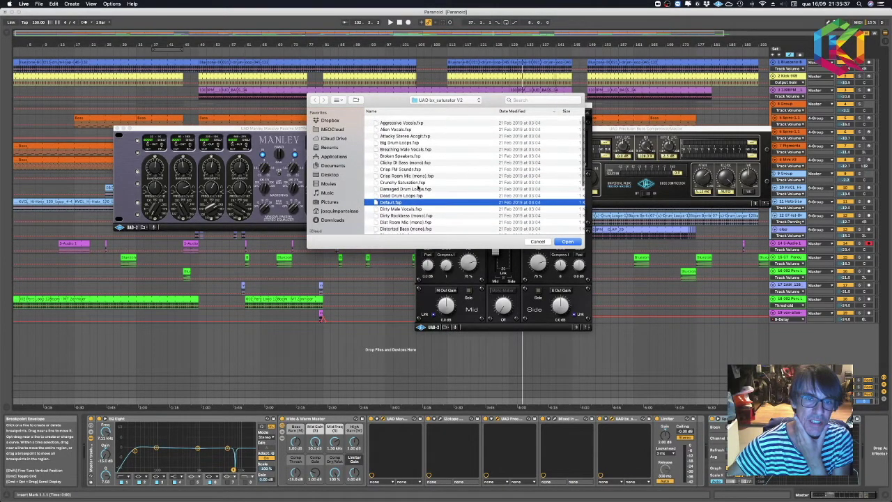
{"action": "scroll", "coordinate": [418, 187], "scroll_direction": "up", "scroll_amount": 5}
{"action": "scroll", "coordinate": [419, 191], "scroll_direction": "down", "scroll_amount": 5}
{"action": "scroll", "coordinate": [426, 185], "scroll_direction": "up", "scroll_amount": 1}
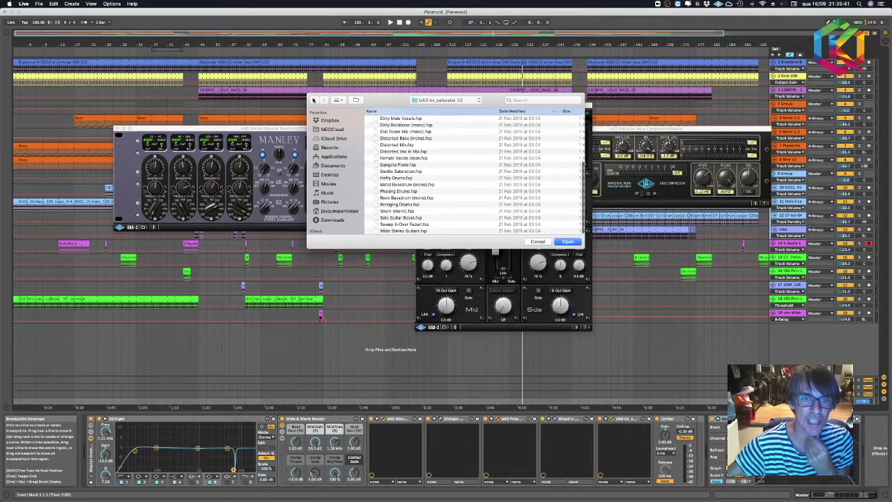
{"action": "left_click", "coordinate": [558, 242]}
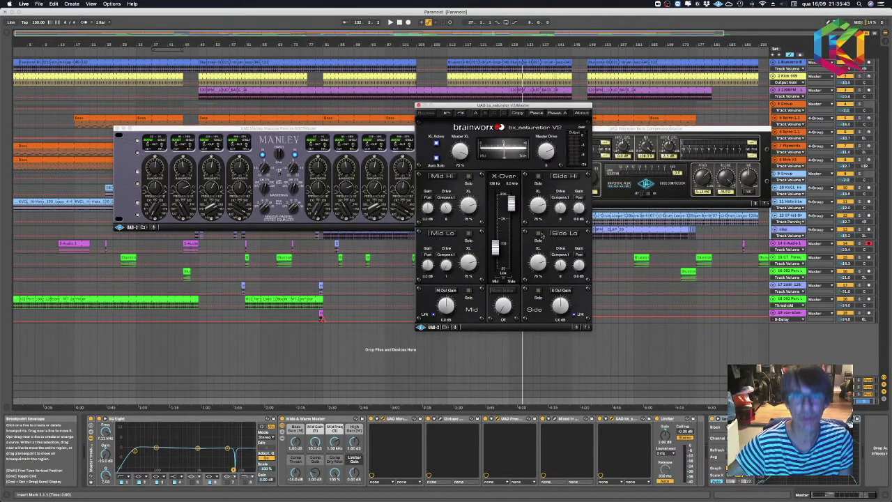
Close the bx_saturator V2, Precision Buss Compressor and Massive Passive windows
{"action": "left_click", "coordinate": [418, 106]}
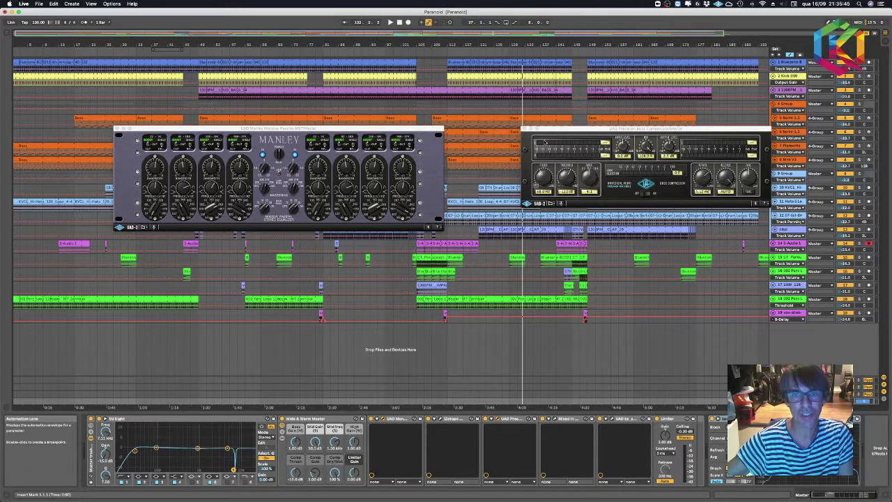
{"action": "left_click", "coordinate": [522, 129]}
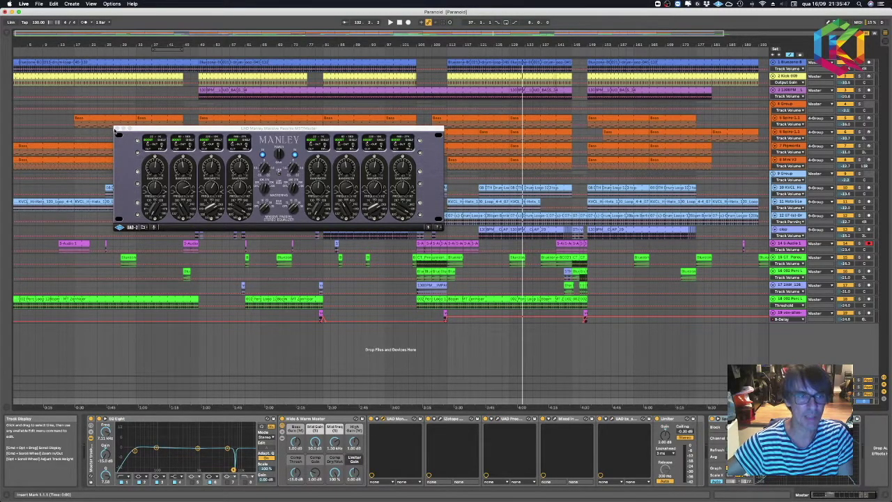
{"action": "left_click", "coordinate": [117, 129]}
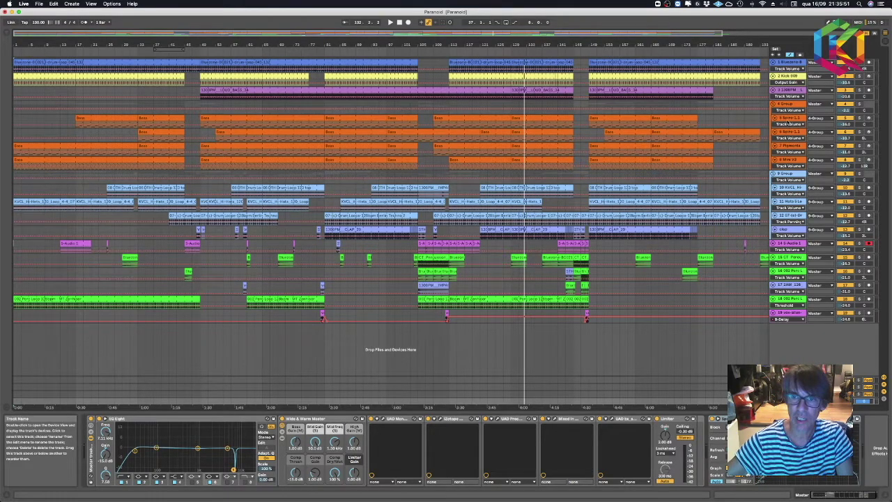
Show the device chains of the two Spire bass tracks and the KVCL hi-hats track in turn
{"action": "left_click", "coordinate": [789, 118]}
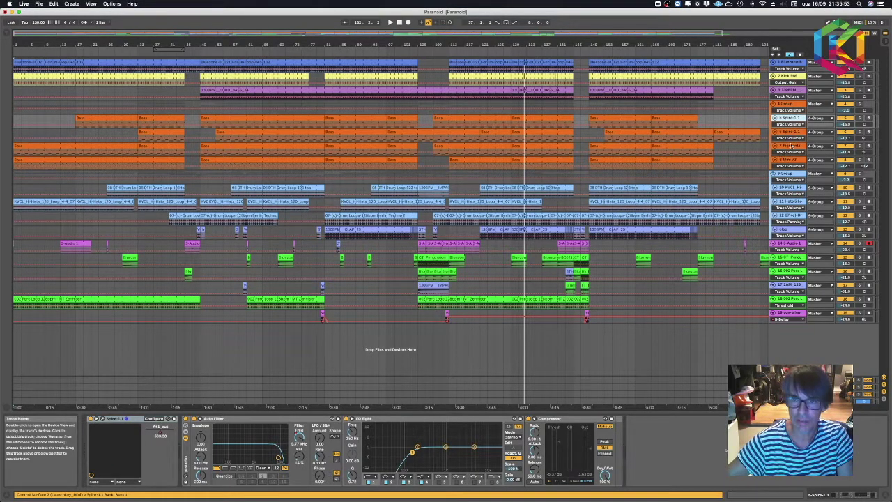
{"action": "left_click", "coordinate": [786, 131]}
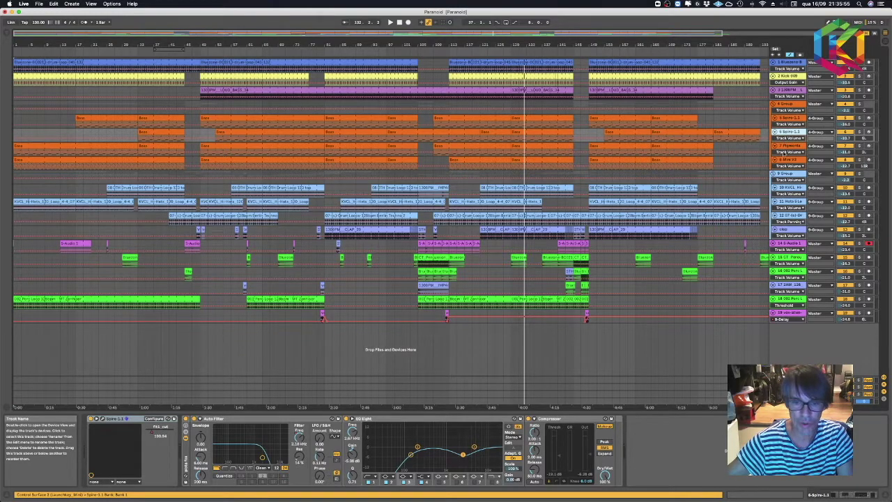
{"action": "left_click", "coordinate": [791, 188]}
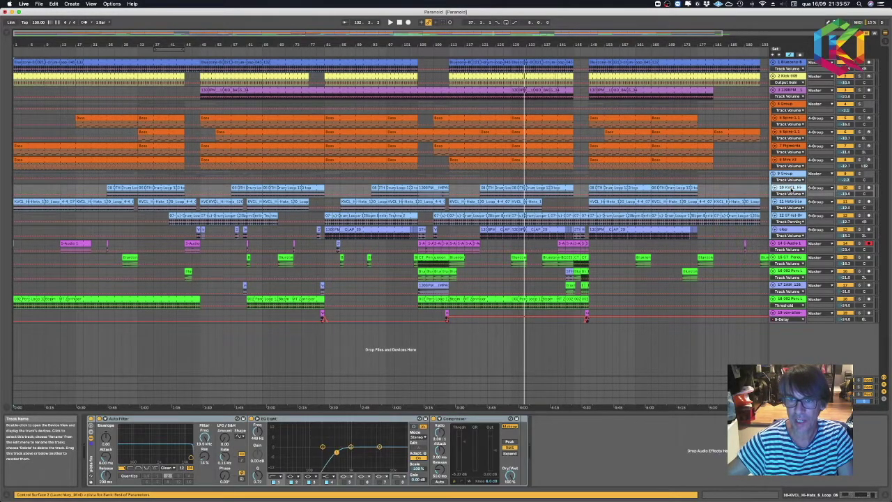